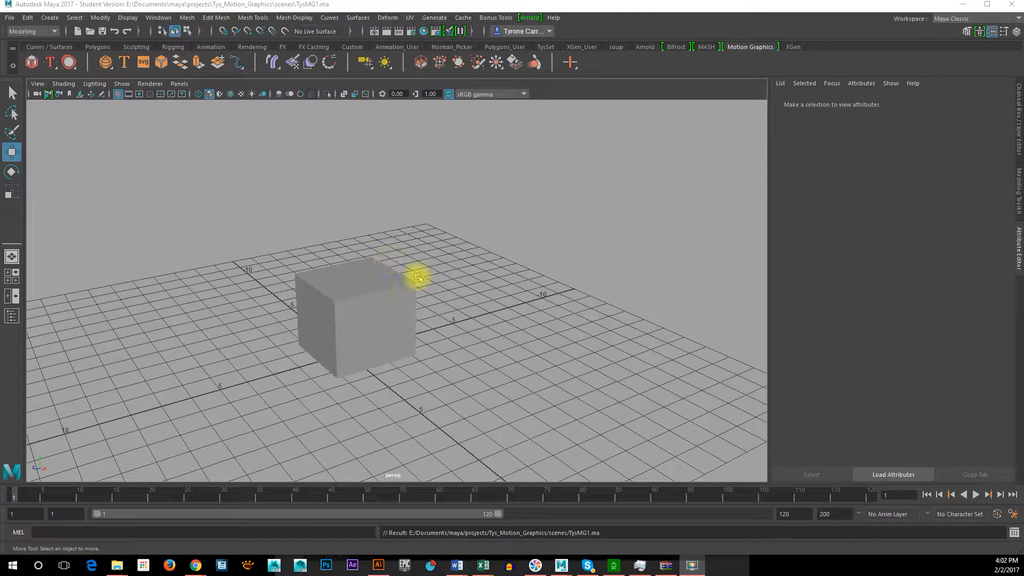
Select the cube and set the perspective panel's renderer to Viewport 2.0
click(403, 308)
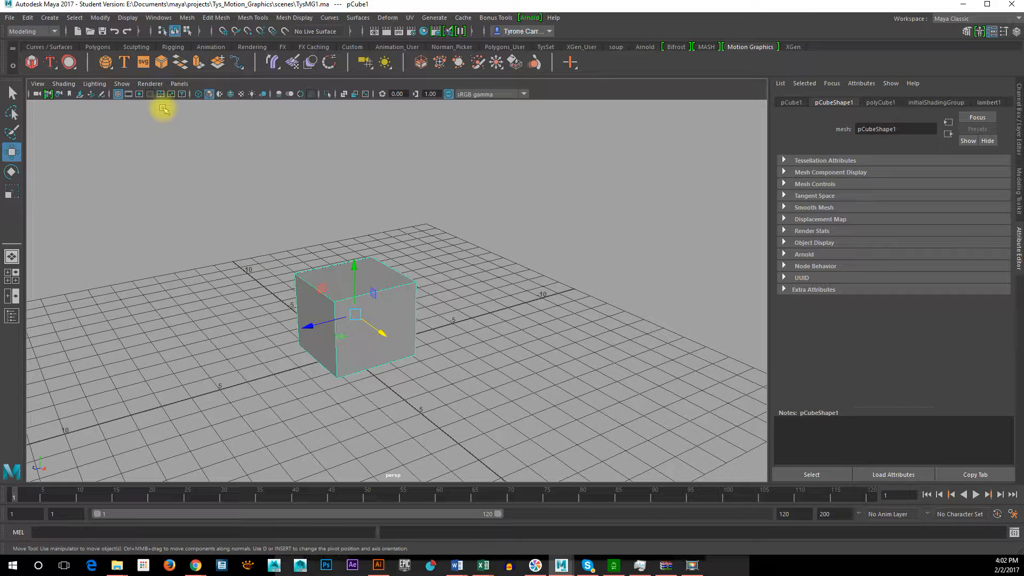
click(154, 84)
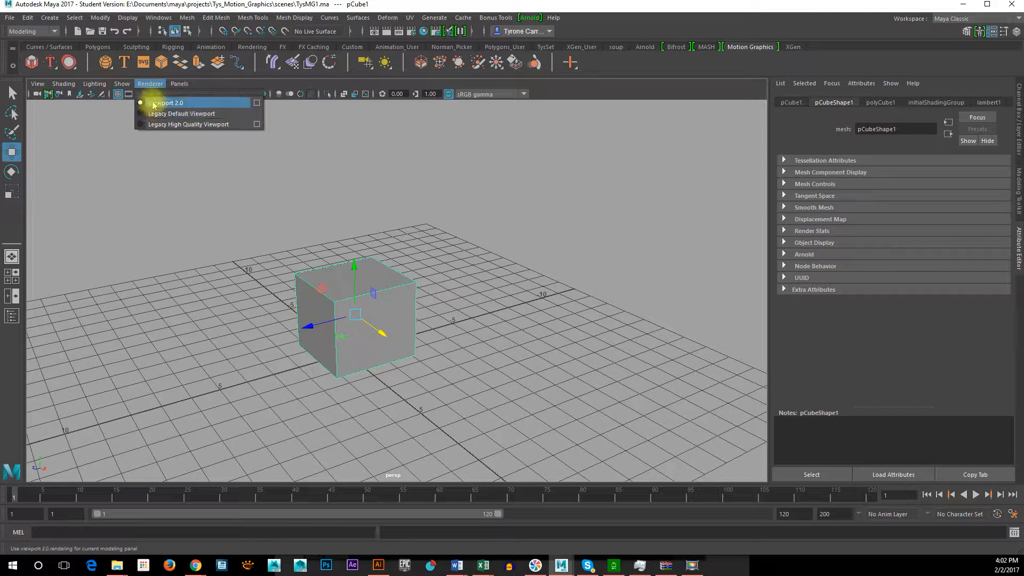
click(187, 104)
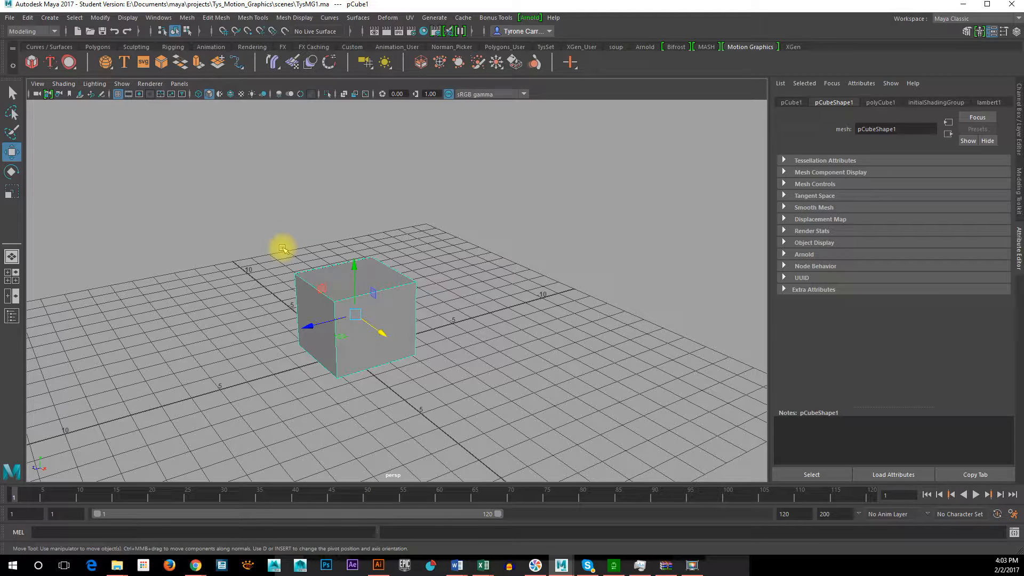
Open the Preferences window, bring it over the viewport and enlarge it so all categories show
click(168, 20)
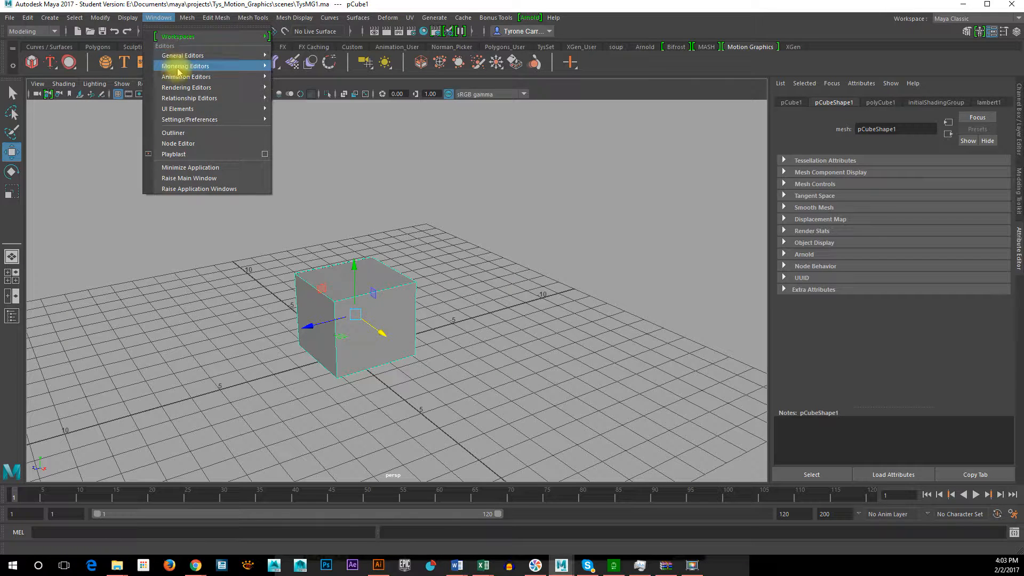
mouse_move(186, 120)
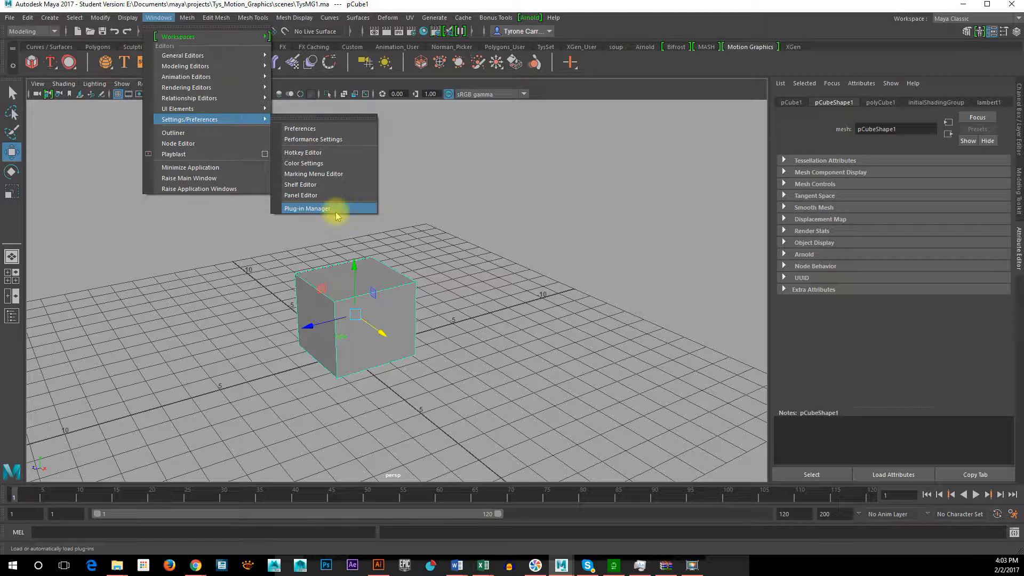
click(331, 131)
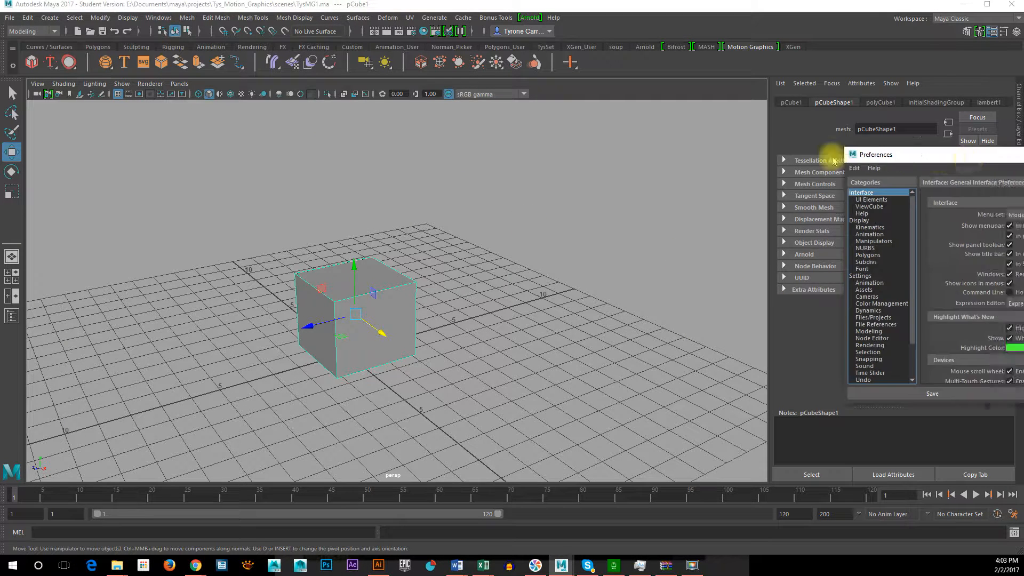
drag(969, 156, 469, 91)
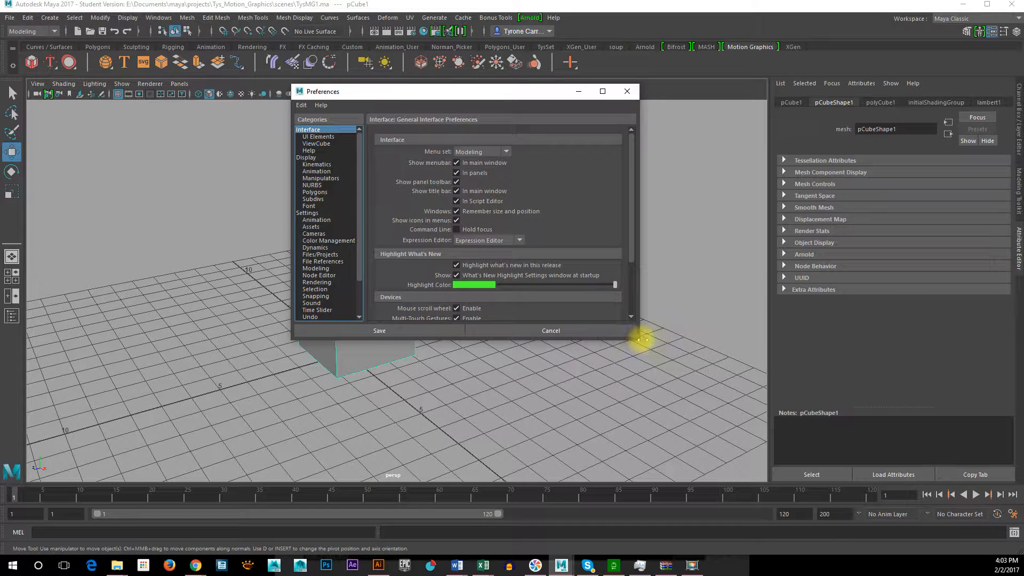
drag(640, 341, 674, 468)
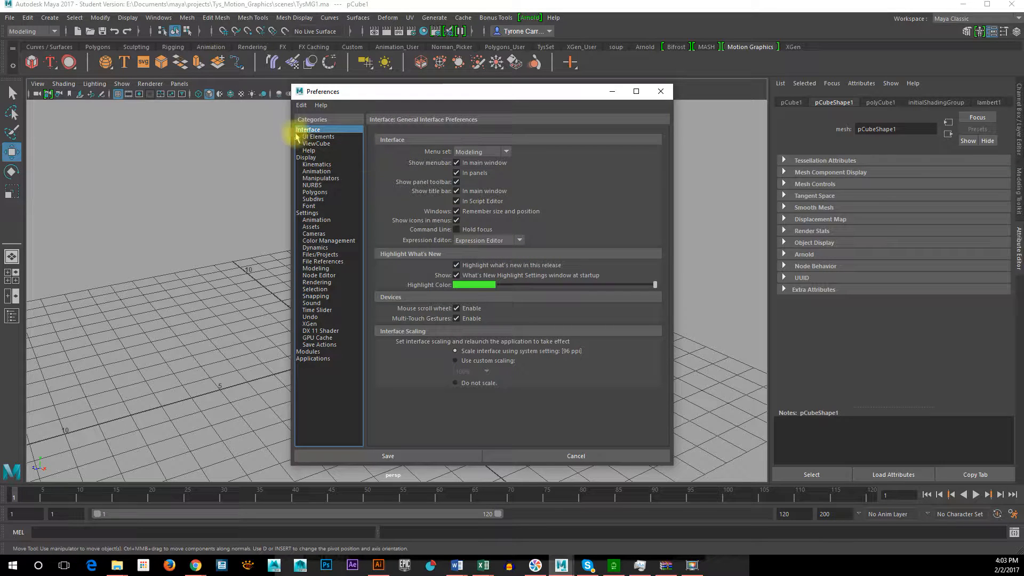
Look through the UI Elements, ViewCube, Help, Display, Animation display and Kinematics preferences
click(322, 137)
click(320, 144)
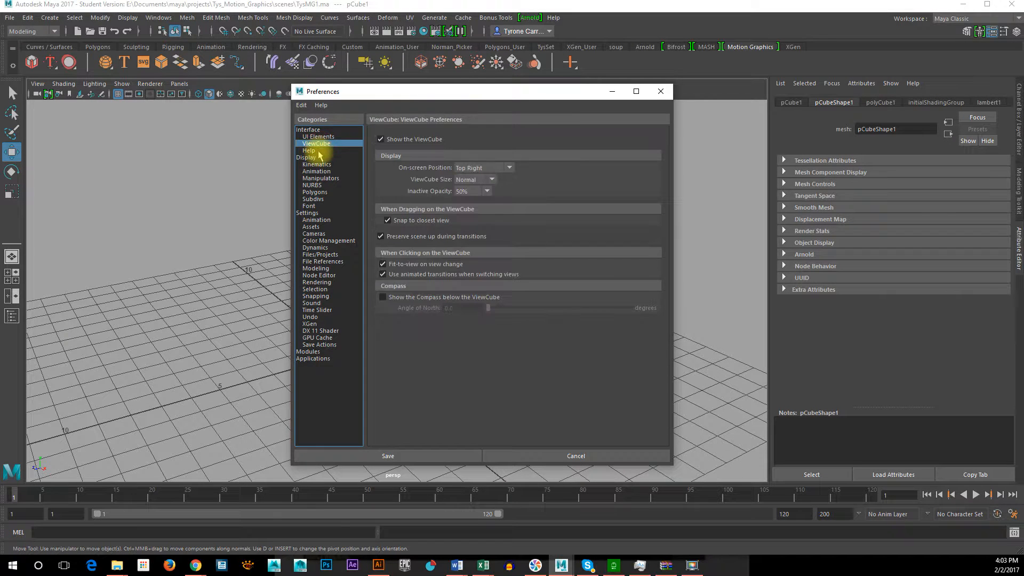
click(318, 151)
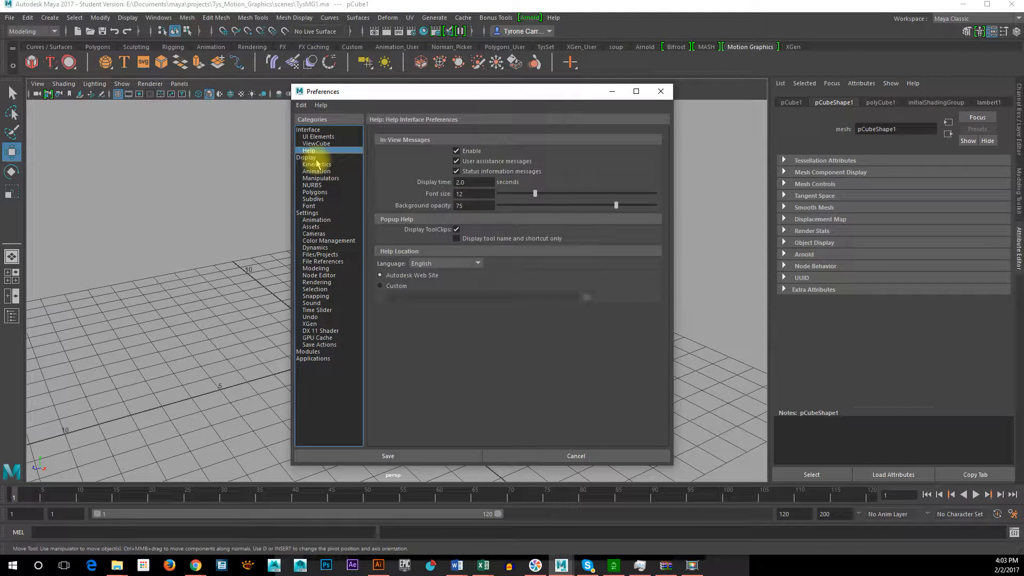
click(316, 158)
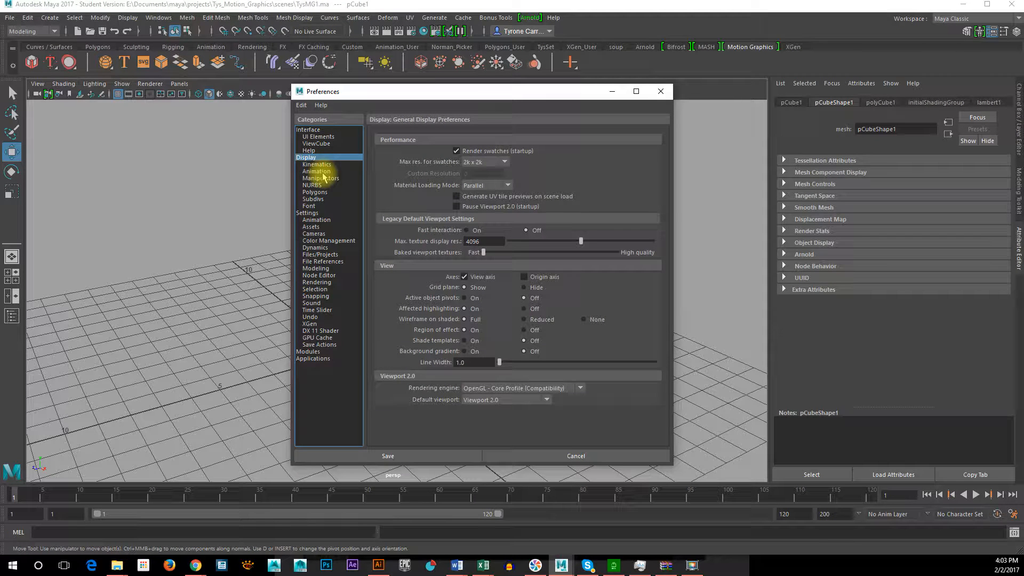
click(323, 172)
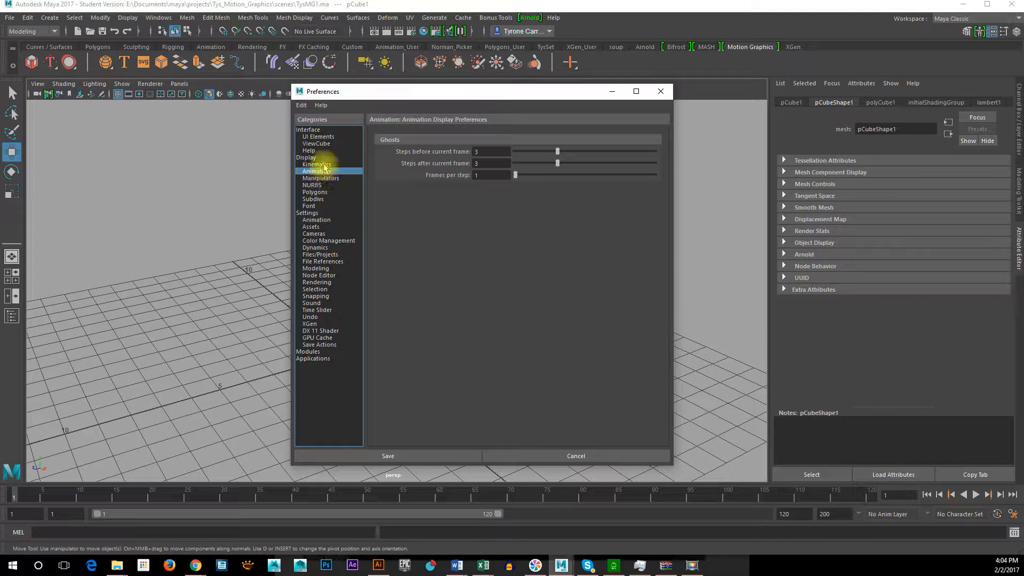
click(322, 164)
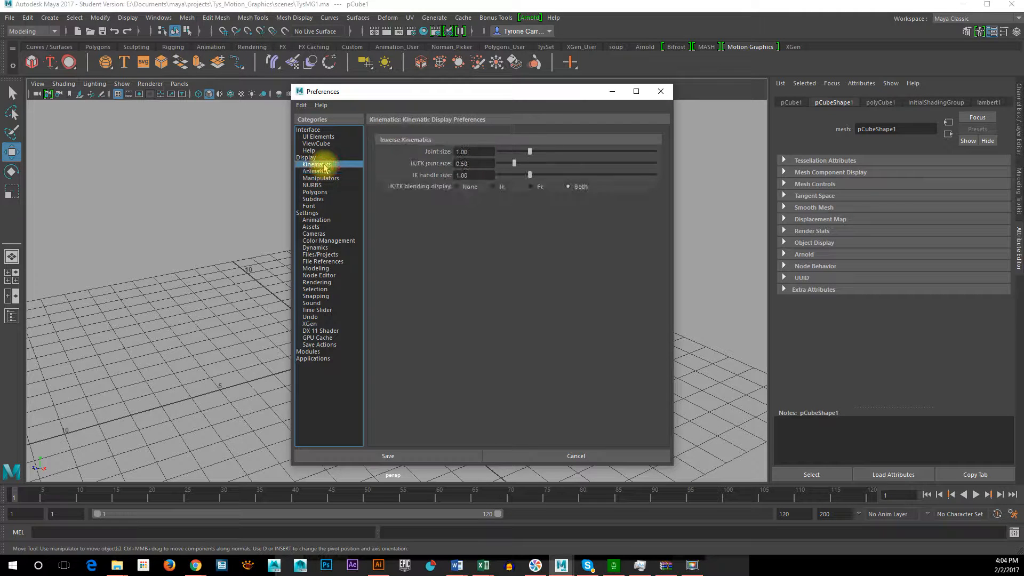
Set the working time unit to Film (24 fps) in the general application settings
click(314, 213)
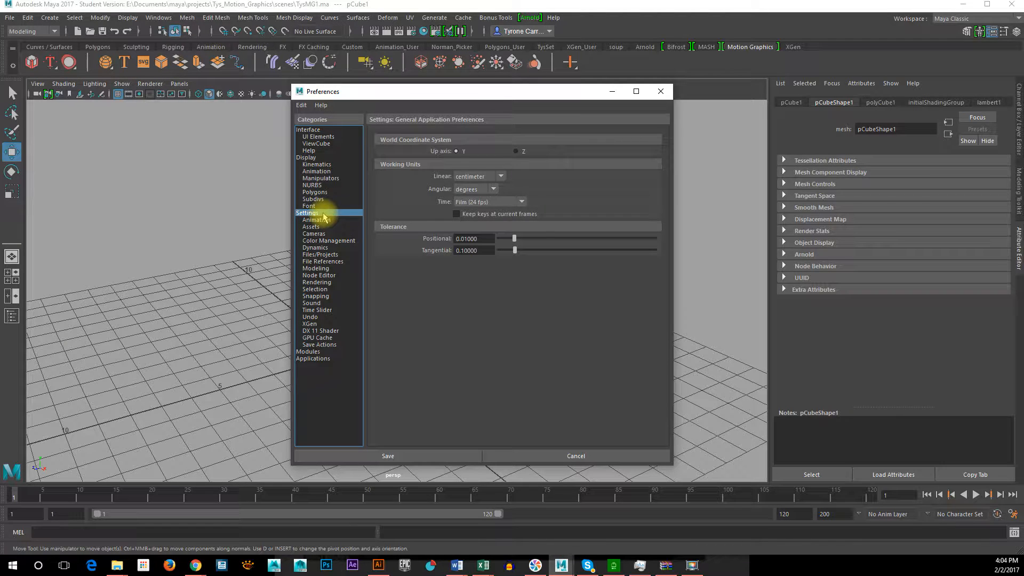
click(480, 205)
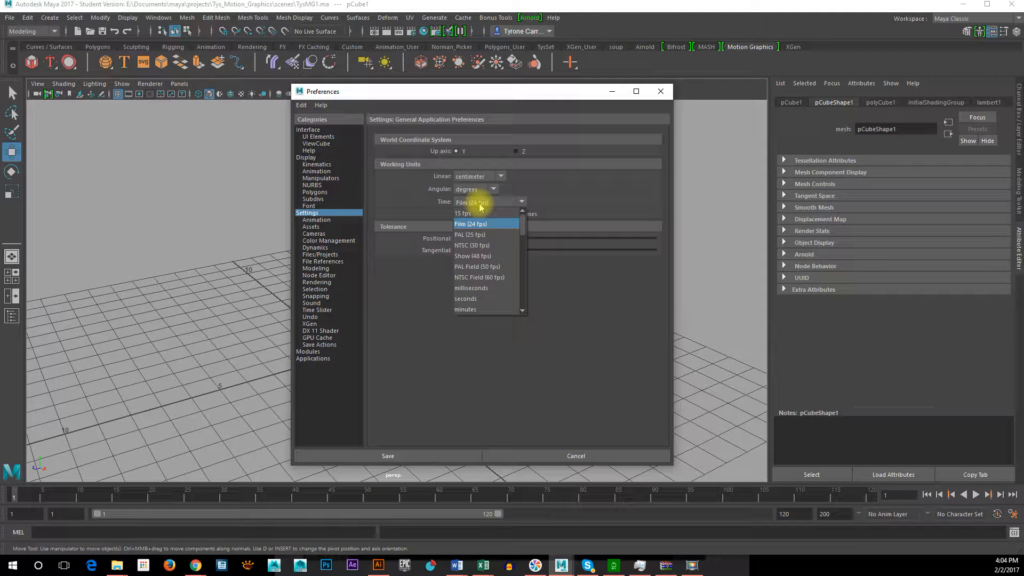
click(481, 205)
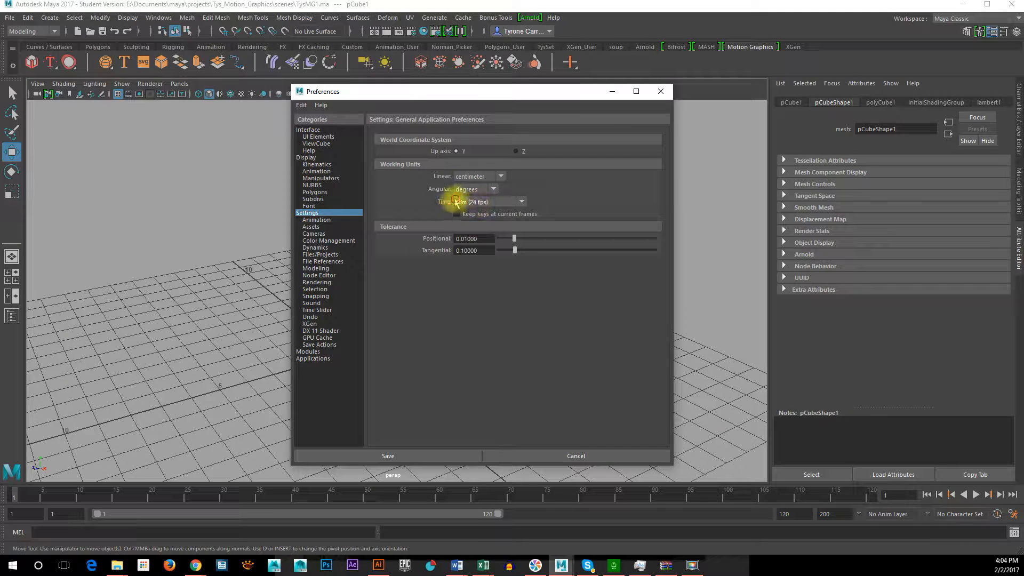
click(482, 204)
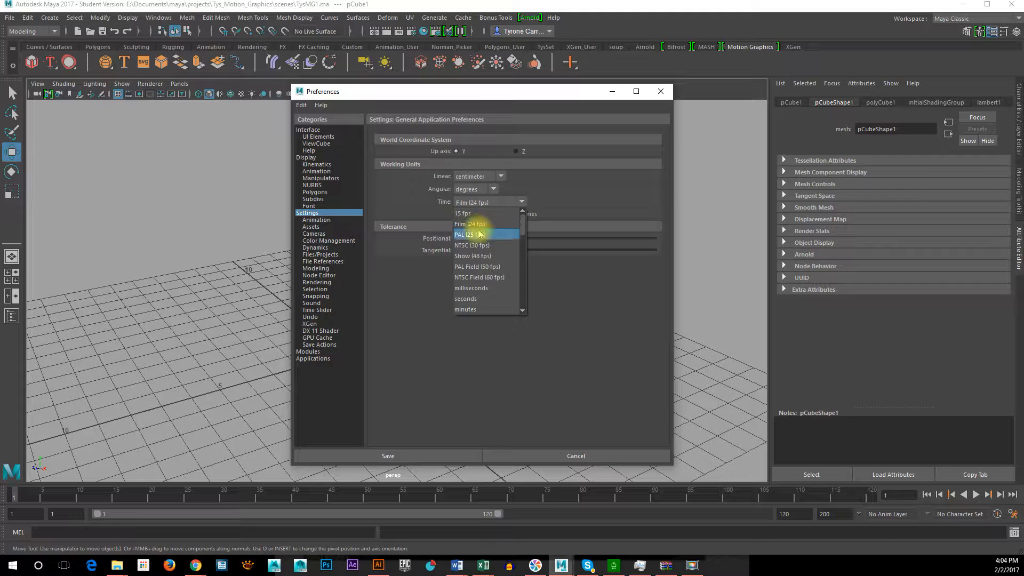
click(494, 229)
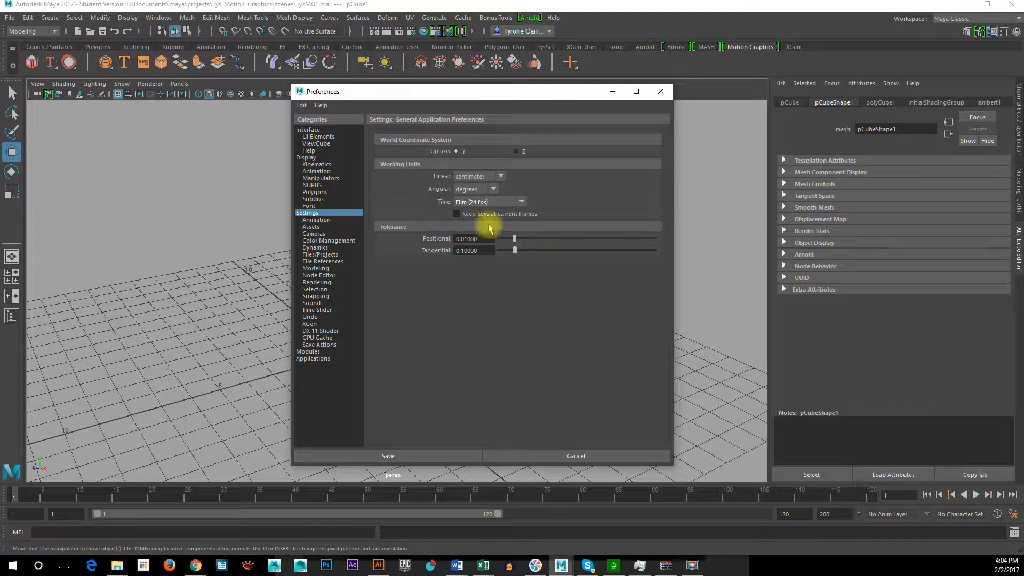
Review the Animation preferences under Settings, from evaluation options through to the Camera Sequencer options
click(316, 220)
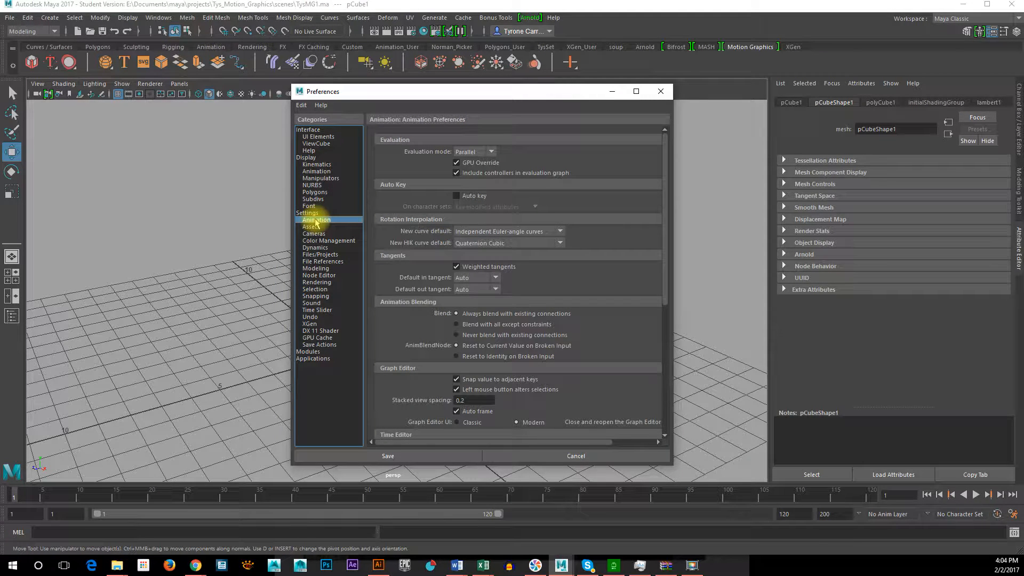
scroll(369, 283, down, 4)
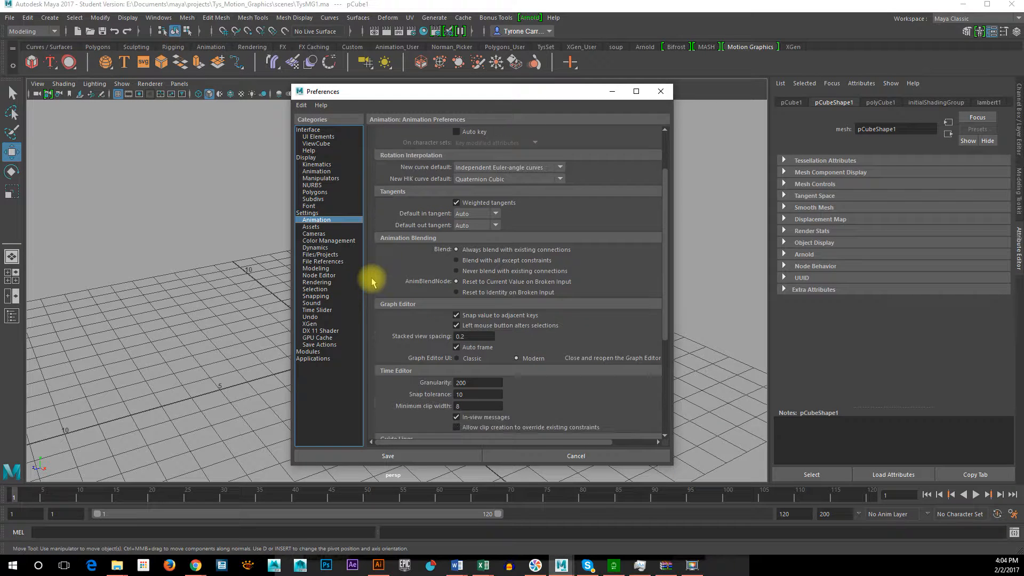
scroll(372, 282, down, 3)
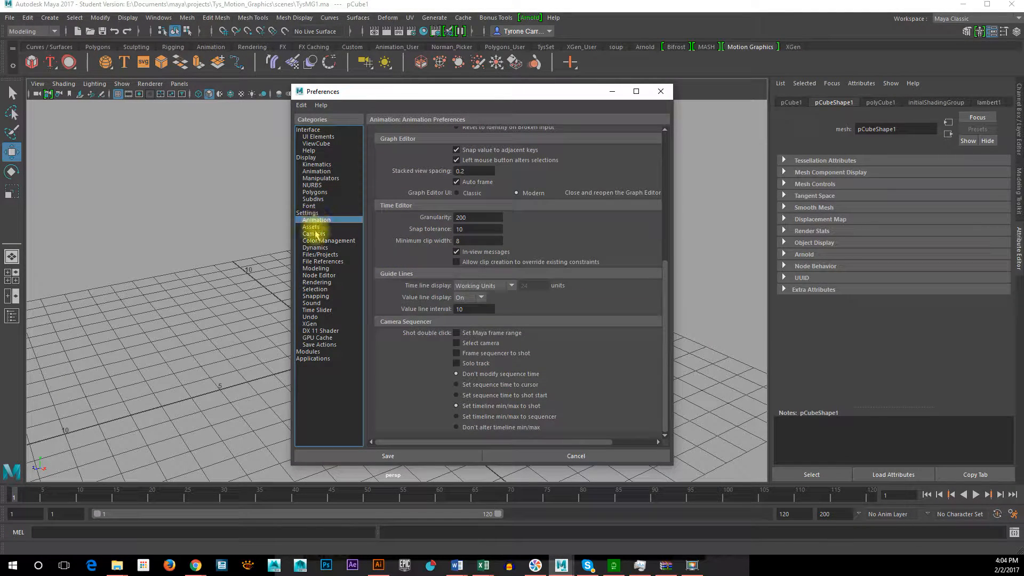
Set the undo queue to Infinite and save the preferences
click(316, 318)
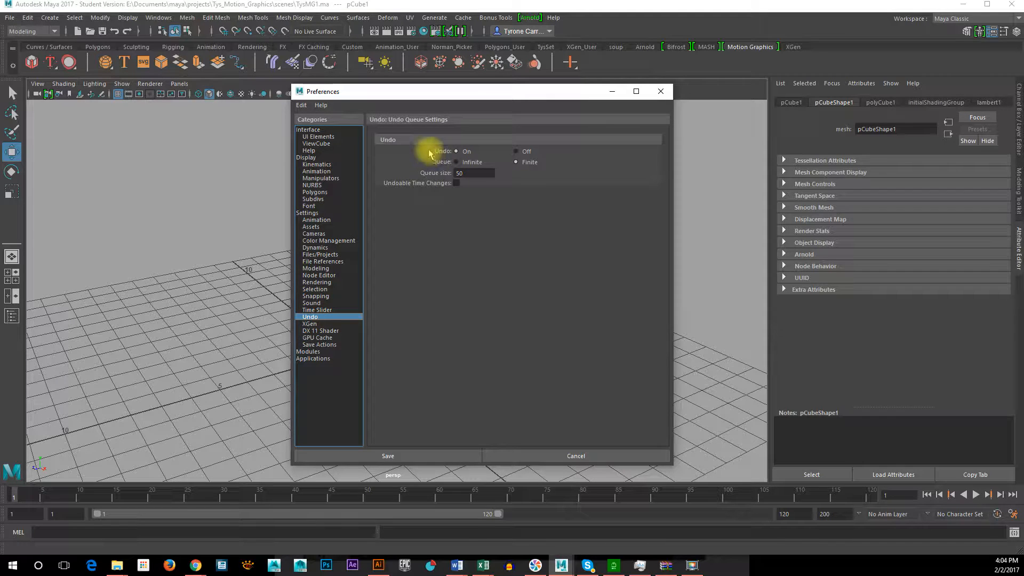
click(457, 162)
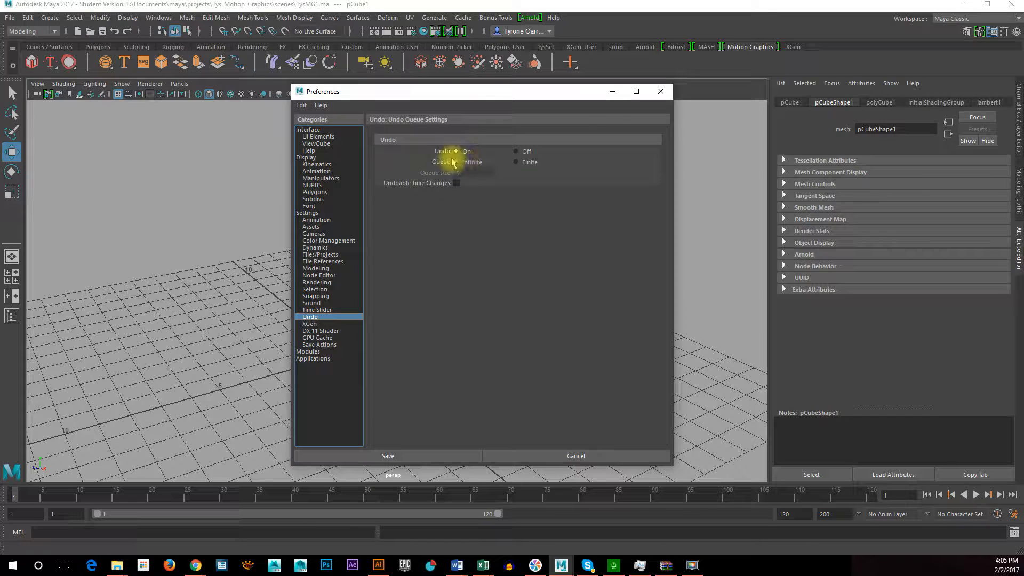
click(401, 457)
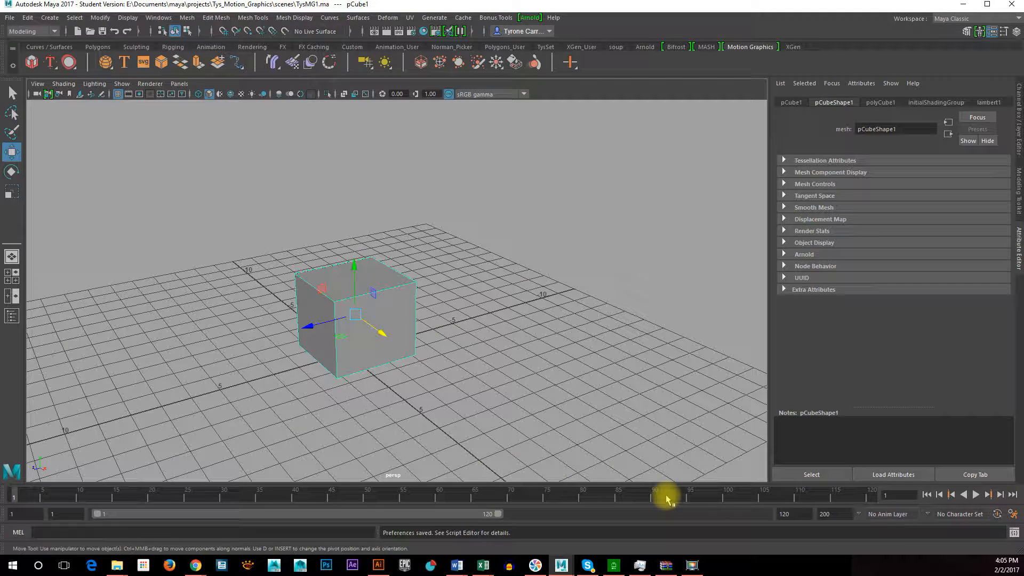
click(163, 19)
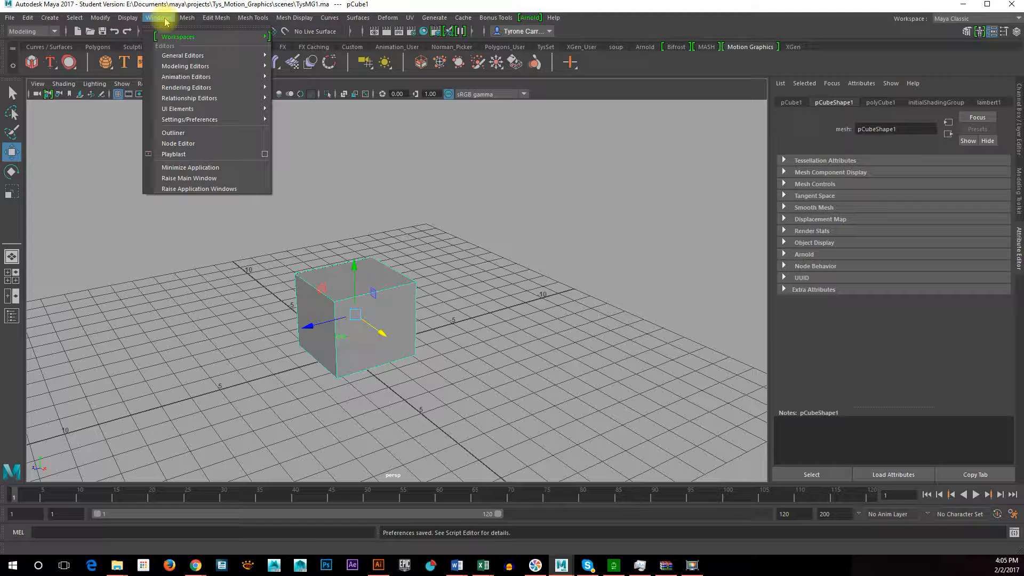
mouse_move(183, 124)
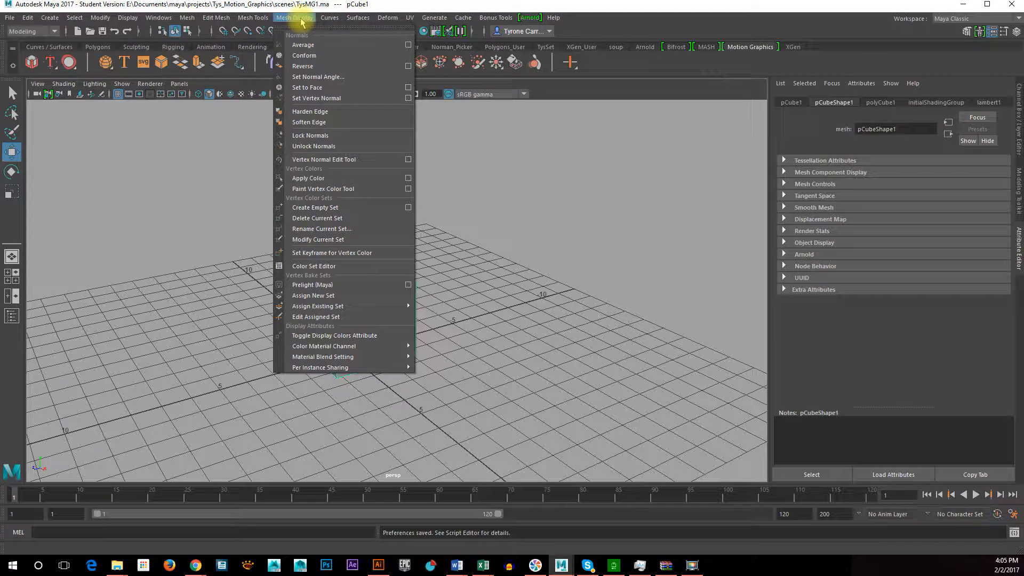
click(432, 6)
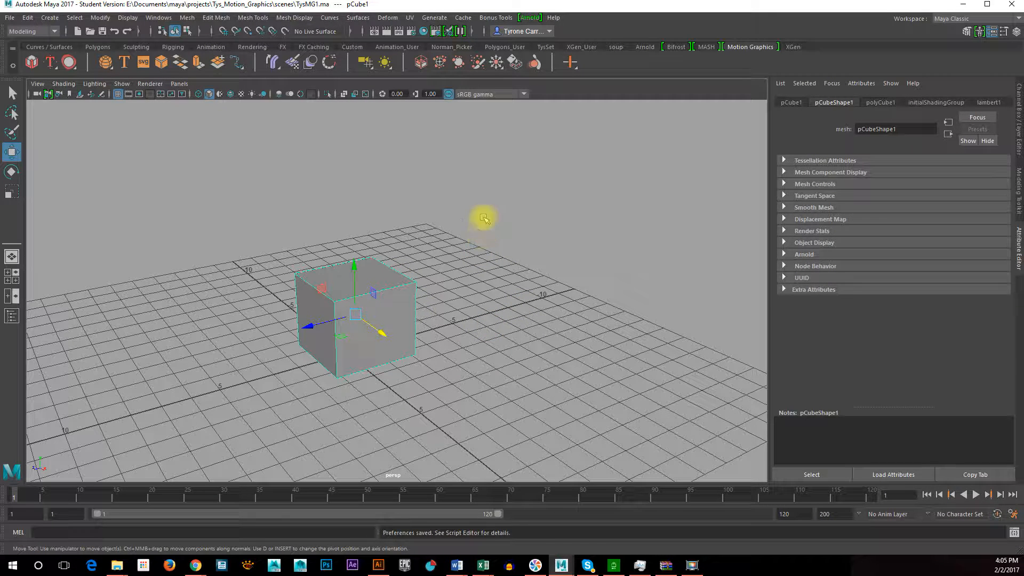
Open the Render Settings window beside the cube and look through the image formats offered for Arnold Renderer
click(412, 33)
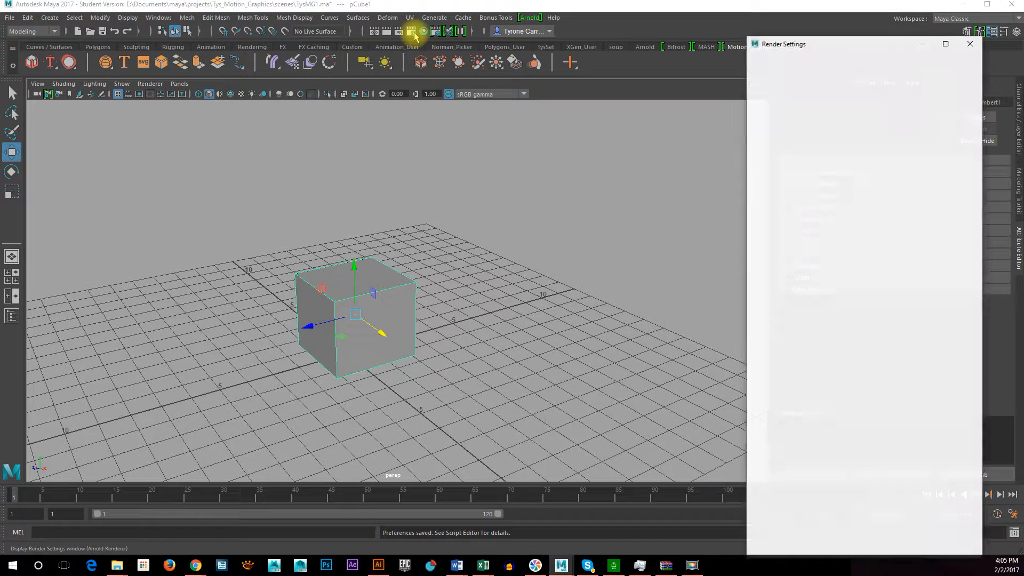
drag(861, 44, 562, 36)
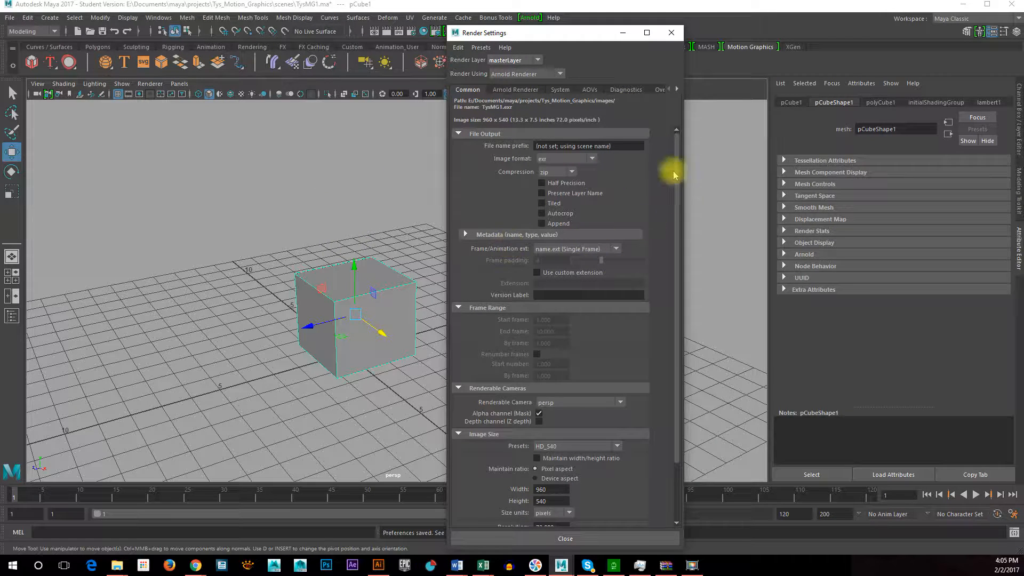
click(551, 160)
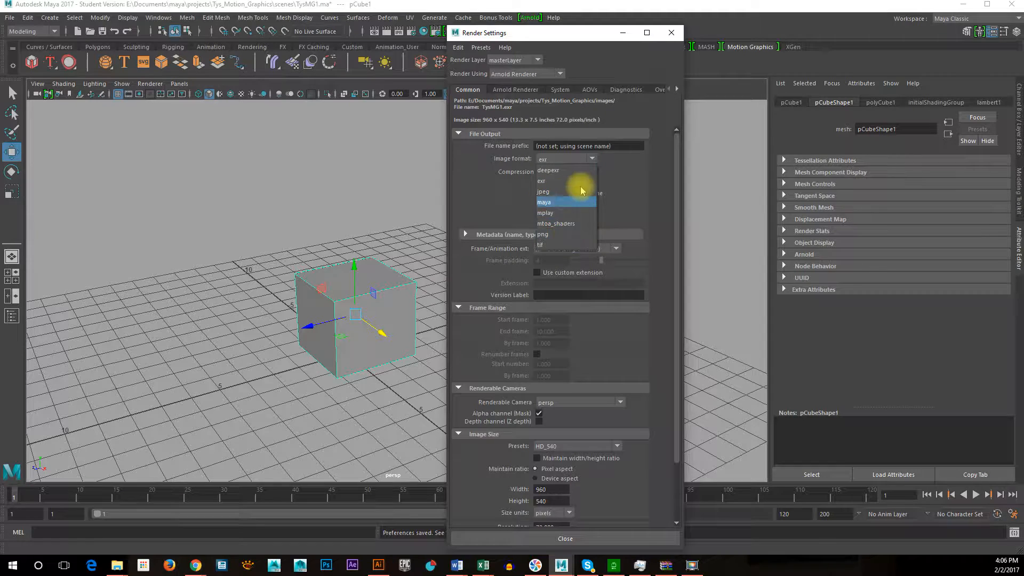
click(650, 195)
click(583, 158)
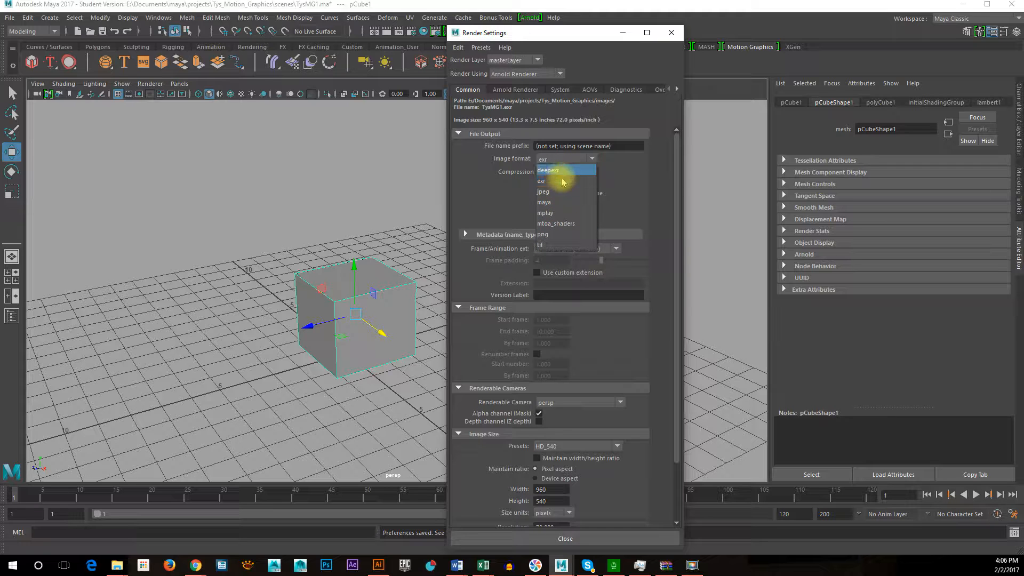
click(634, 187)
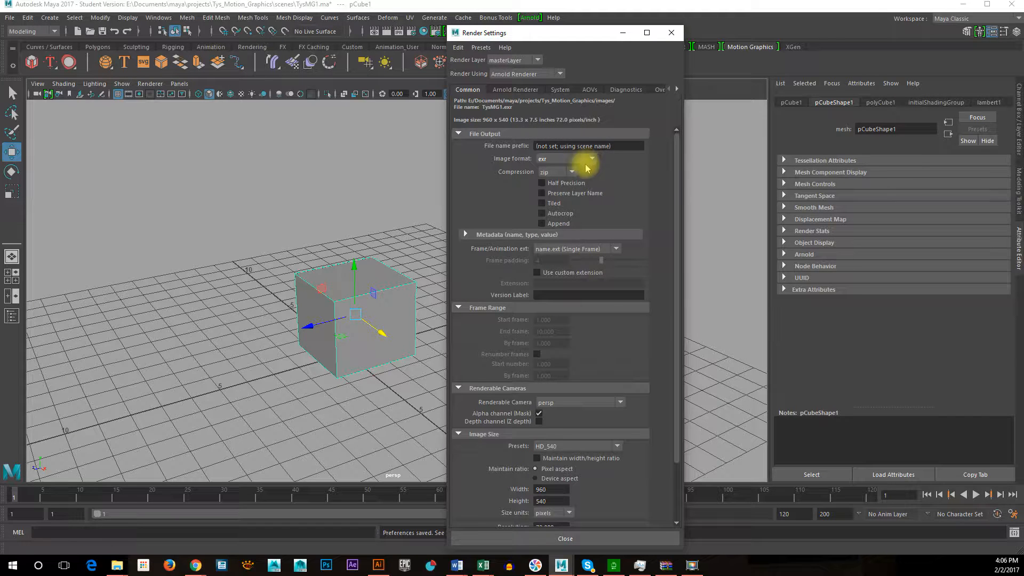
Switch the renderer to Maya Hardware 2.0 and set the output image format to PNG (png)
click(536, 74)
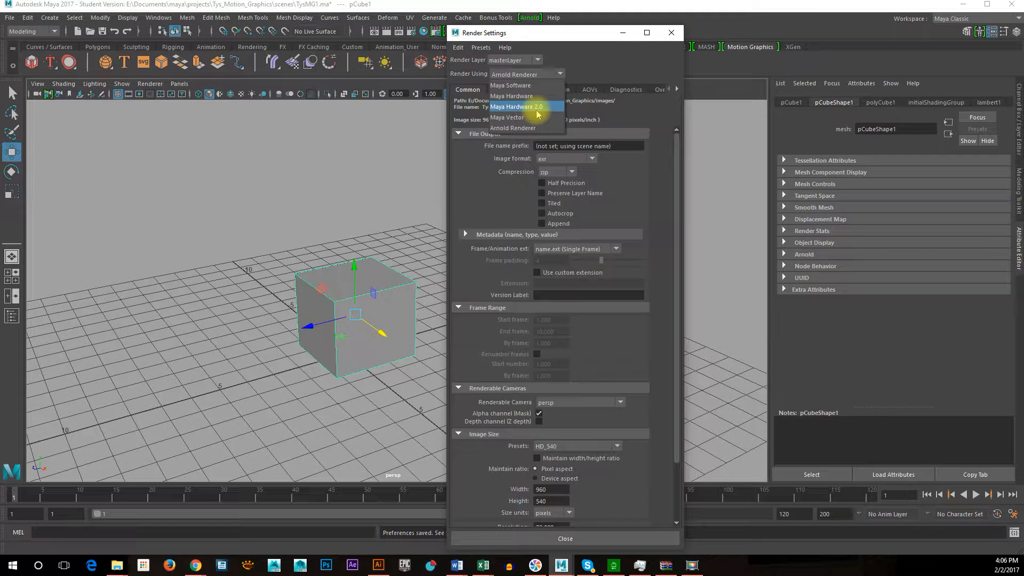
click(538, 107)
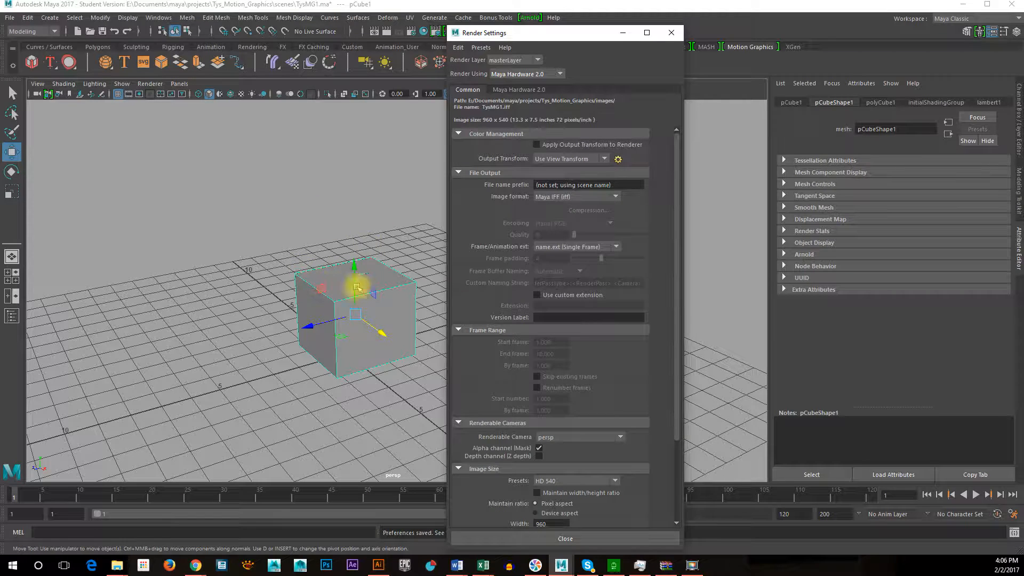
click(560, 200)
scroll(583, 274, down, 4)
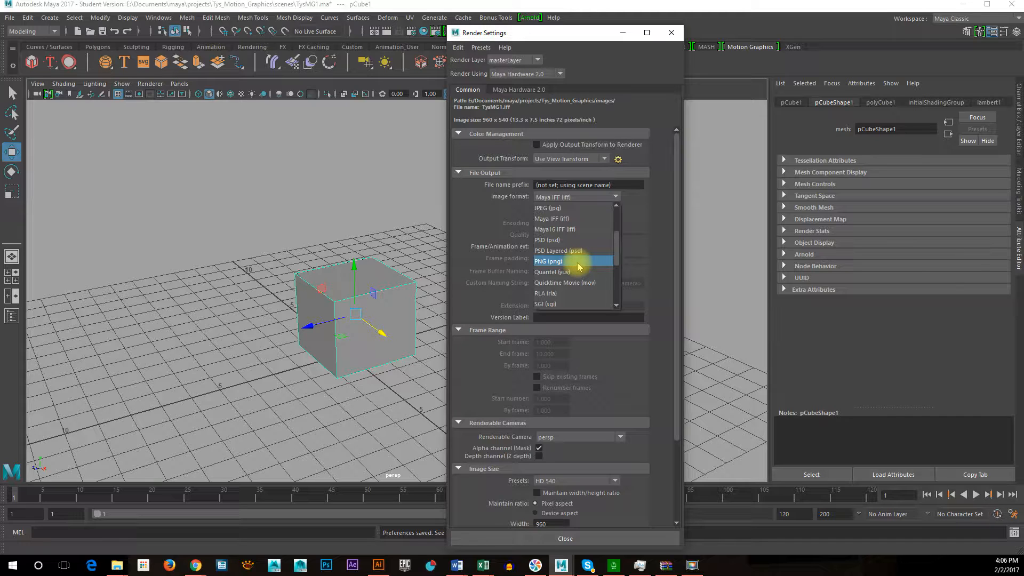
click(579, 266)
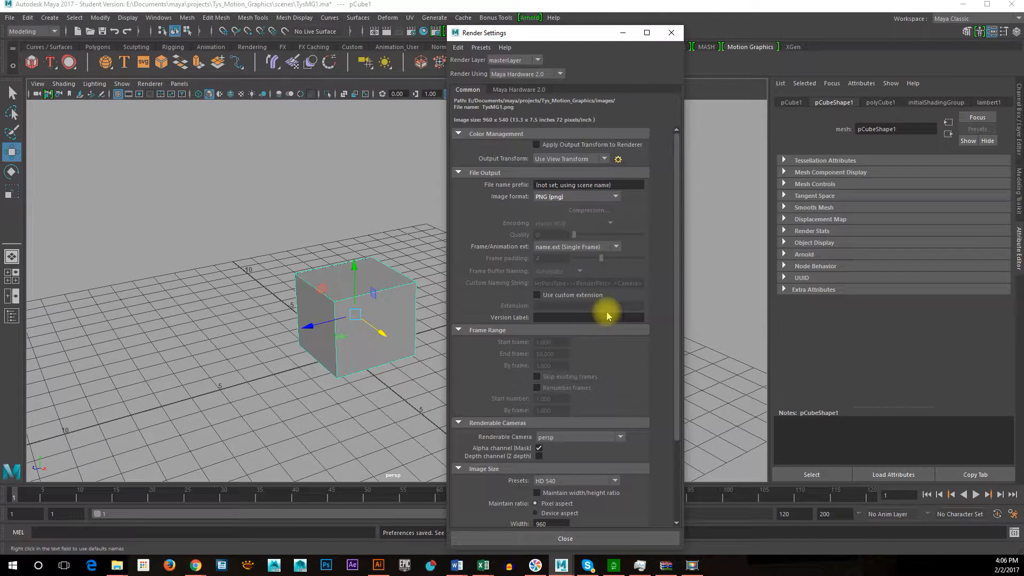
Set the render image size to the HD 1080 preset
scroll(636, 244, down, 1)
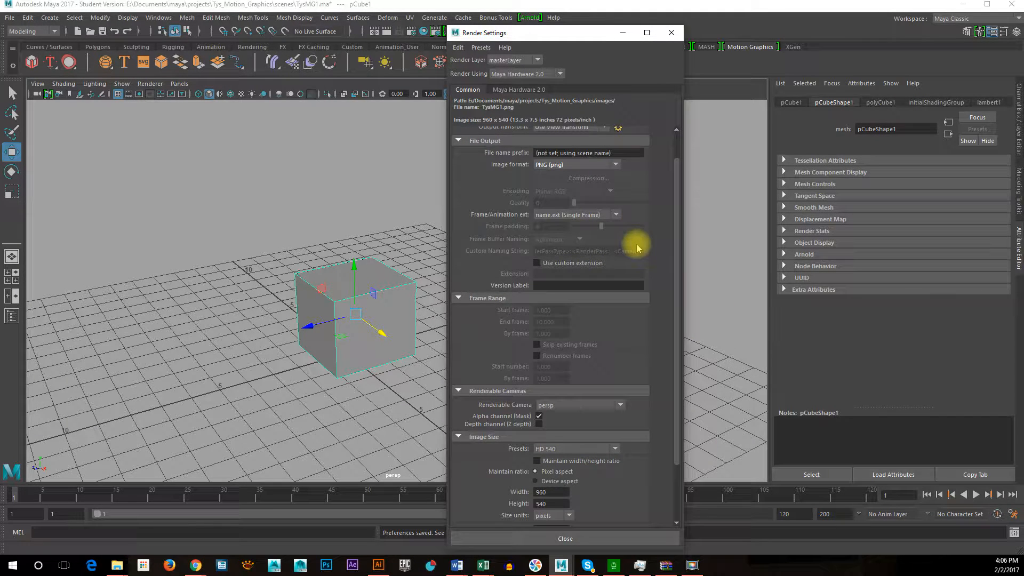
scroll(638, 247, down, 1)
scroll(601, 274, down, 1)
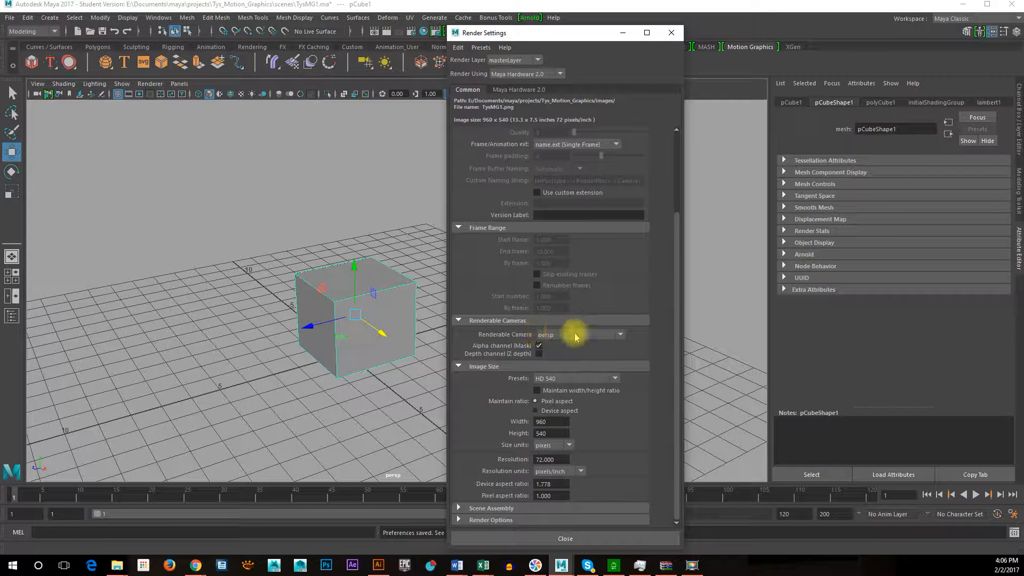
click(560, 379)
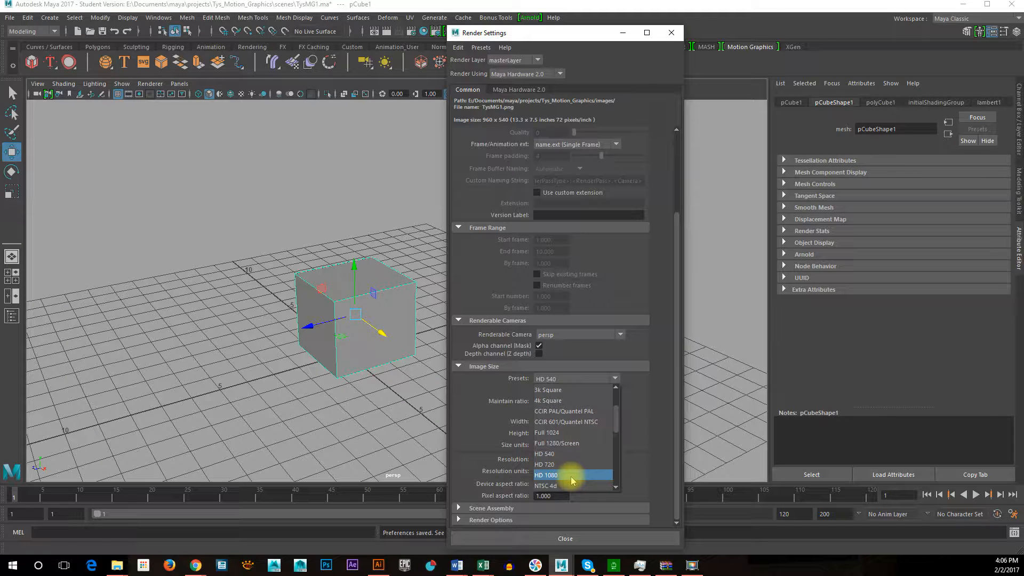
click(573, 475)
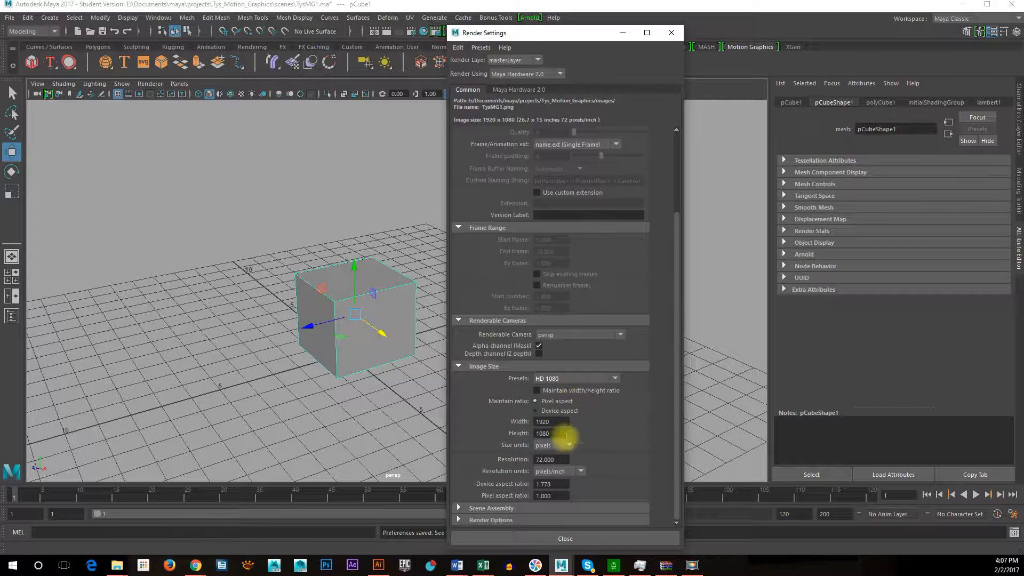
scroll(663, 403, up, 4)
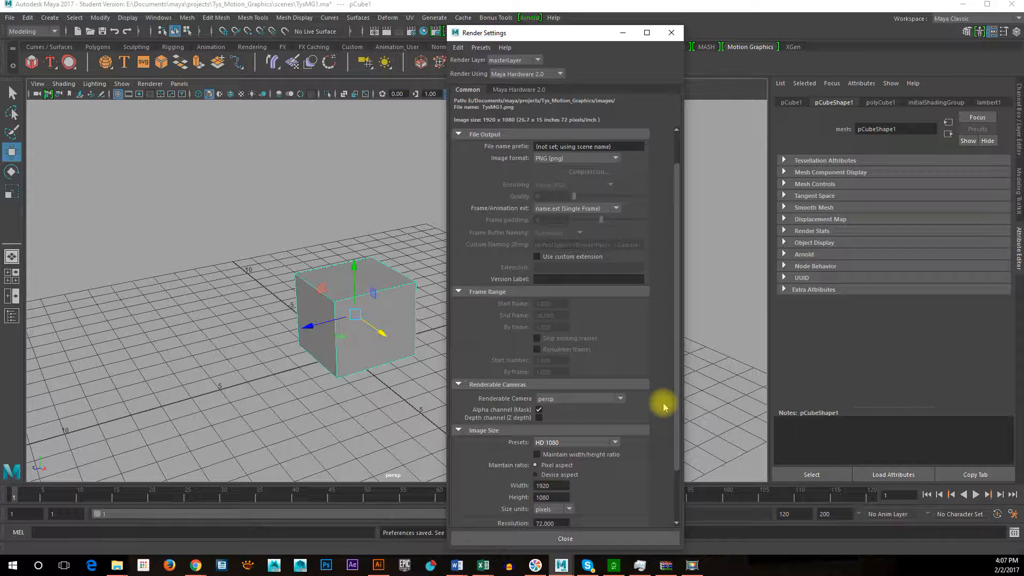
Review the Maya Hardware 2.0 render options, expanding the texture bake resolution and Screen-space Ambient Occlusion sections
click(513, 91)
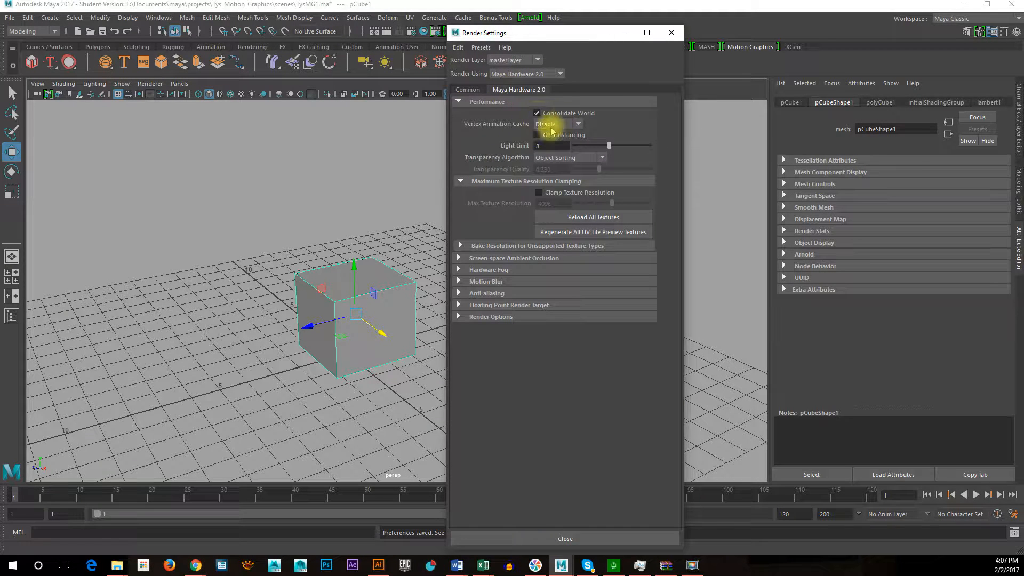
click(461, 246)
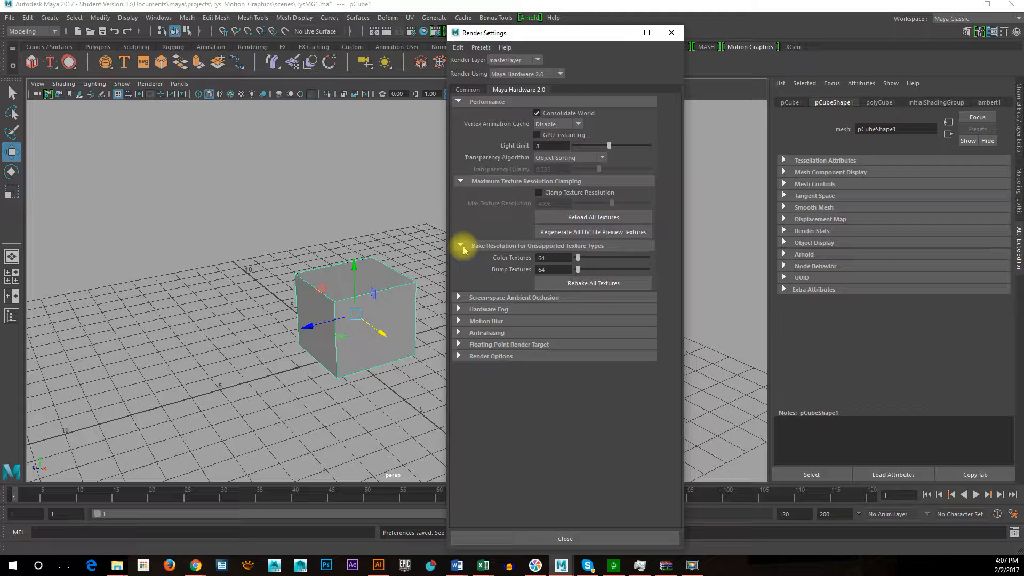
click(458, 298)
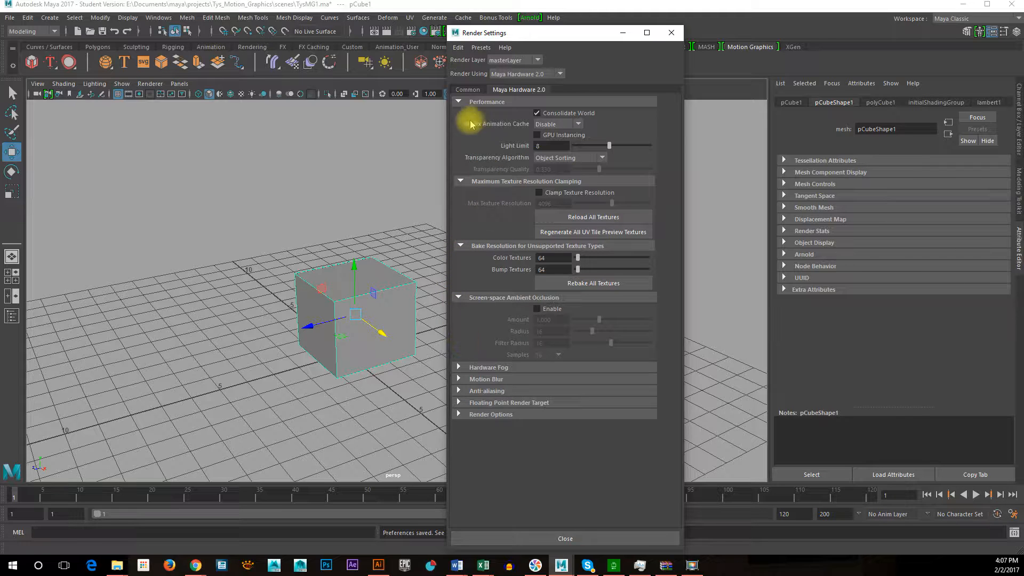
Set the common Frame/Animation ext option to name.#.ext for a numbered image sequence and check the frame padding
click(463, 90)
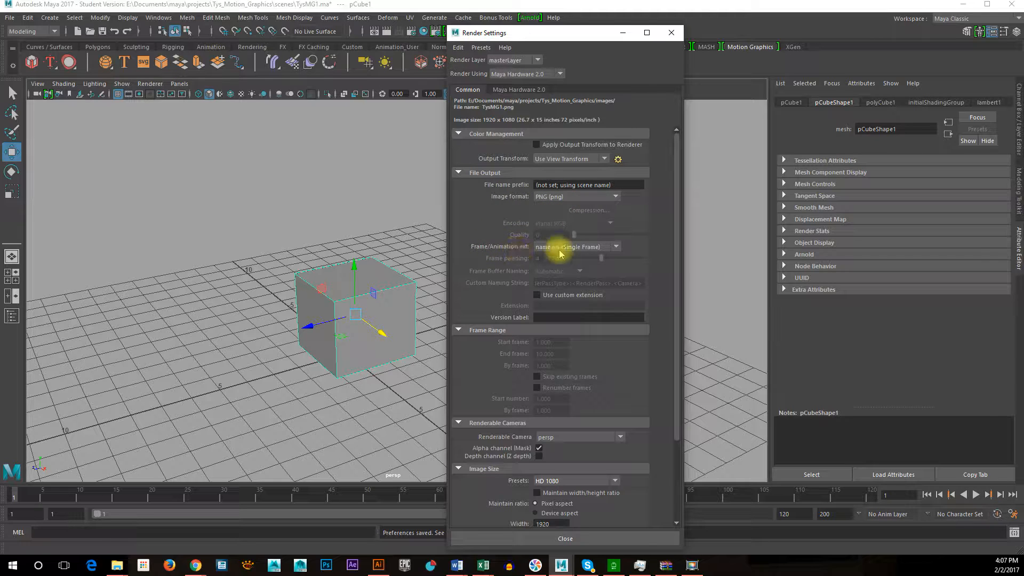
click(595, 248)
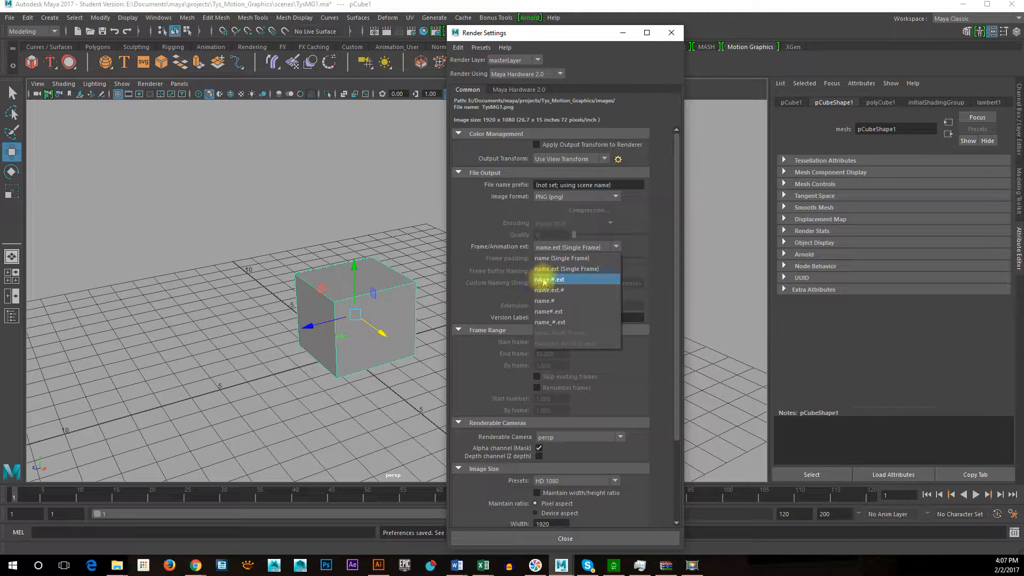
click(573, 282)
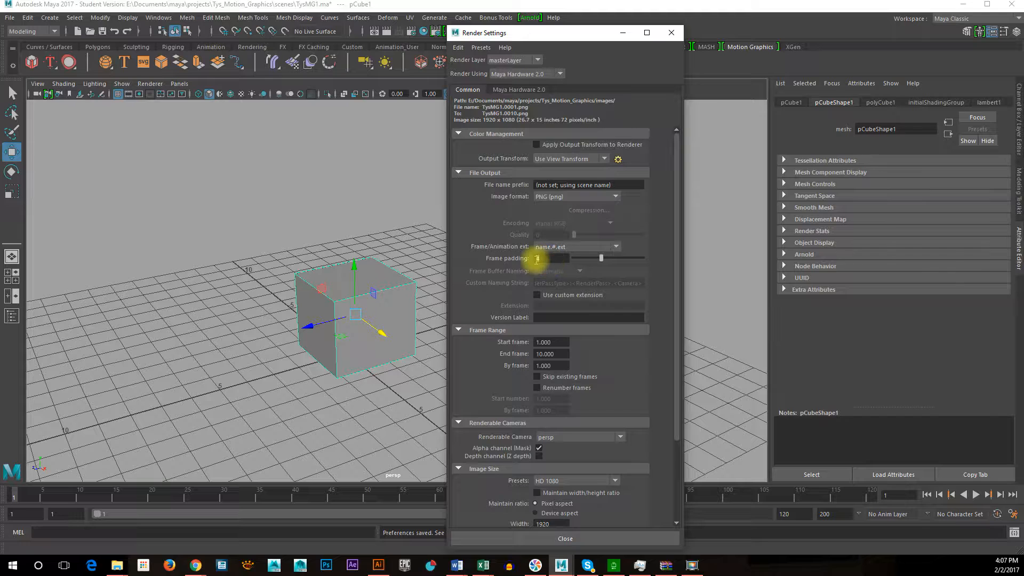
double_click(549, 259)
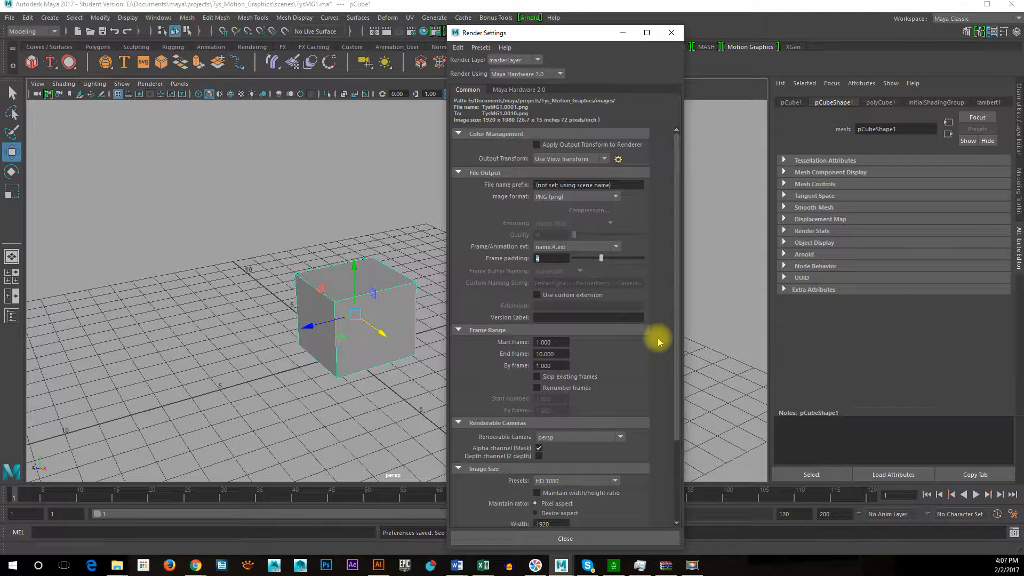
scroll(657, 338, down, 2)
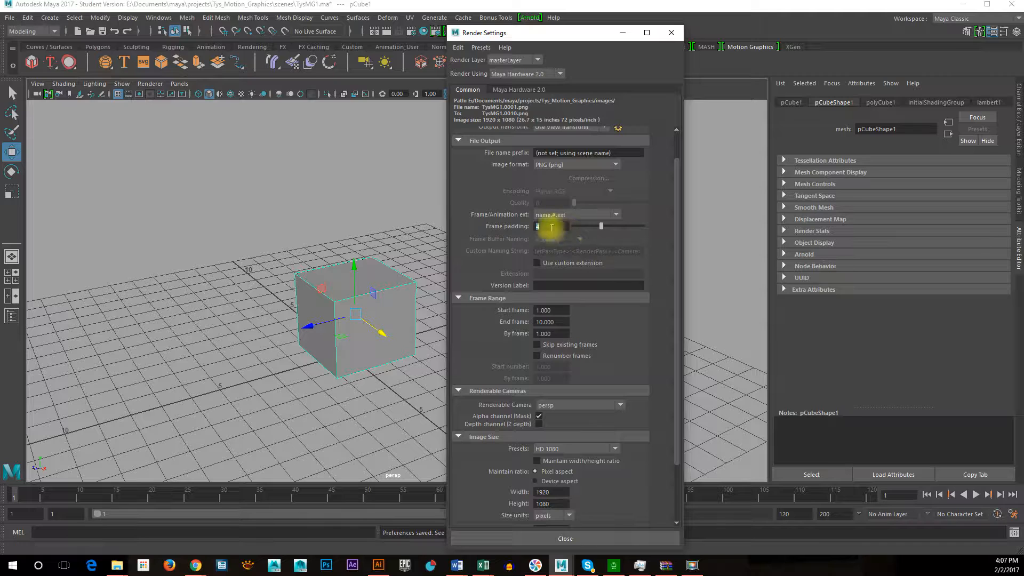
drag(537, 225, 544, 229)
text(3)
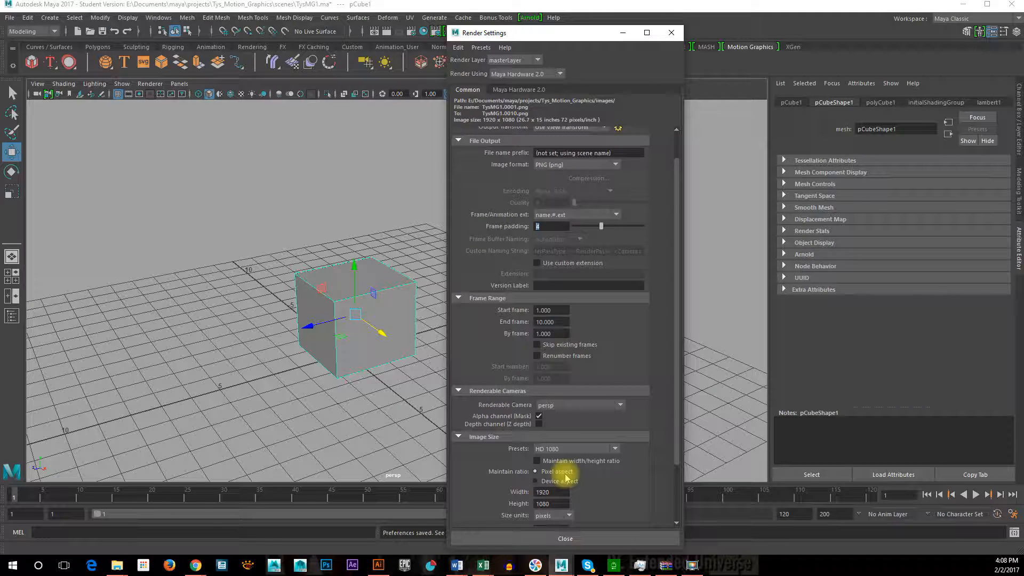
Close the Render Settings window and save the Maya preferences
click(599, 538)
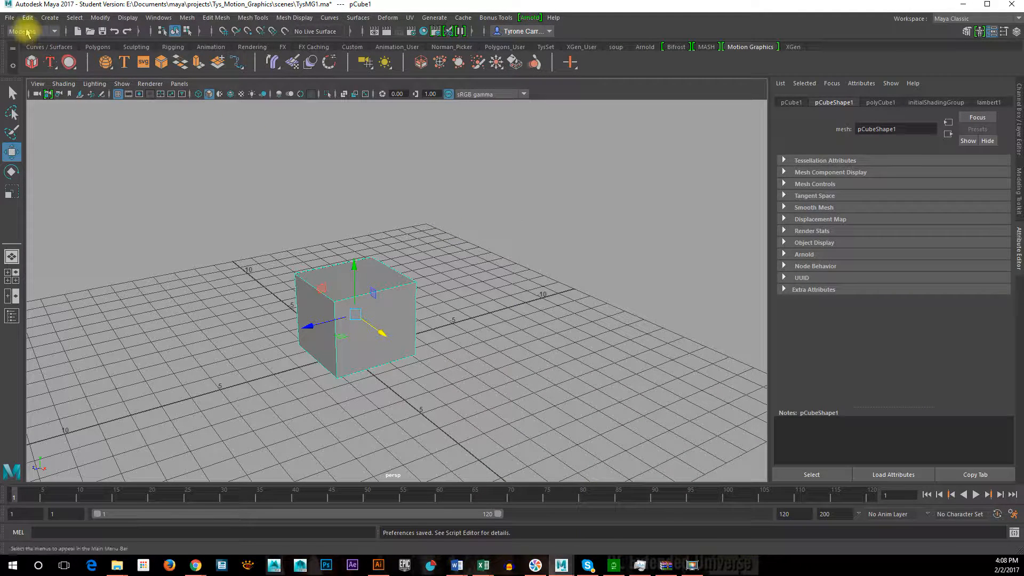
click(12, 18)
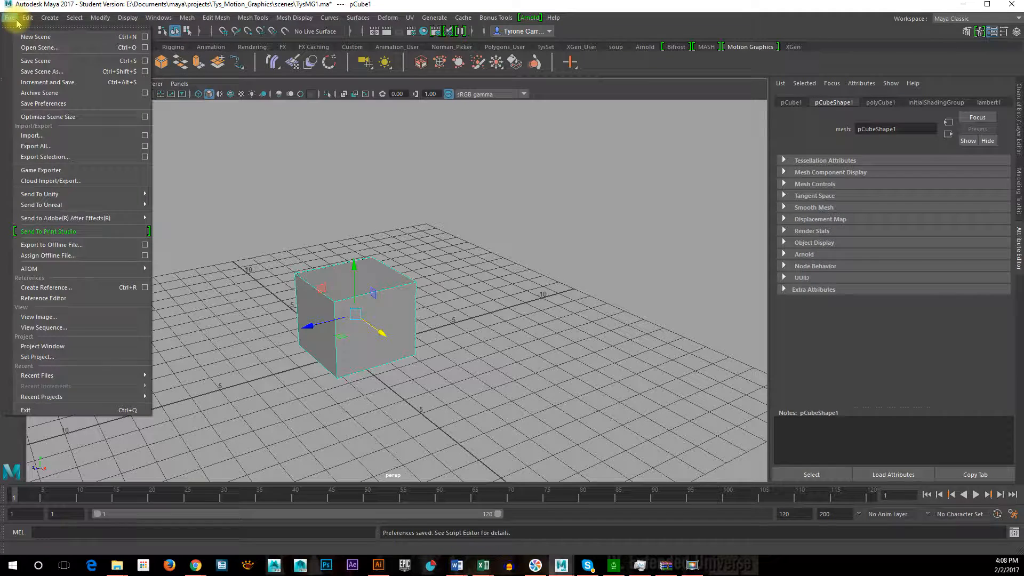
click(35, 104)
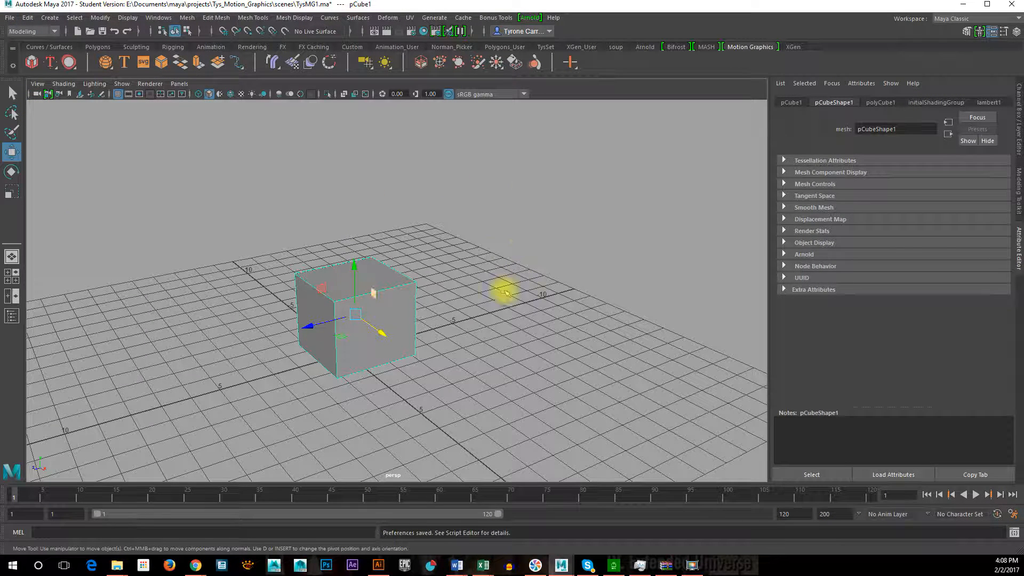